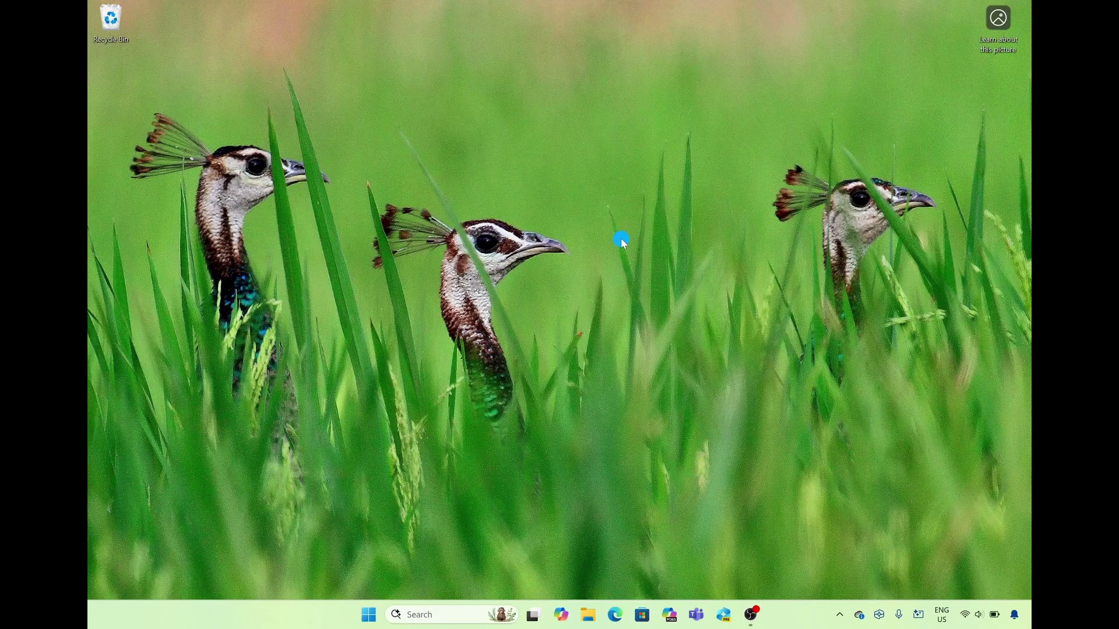
Open Microsoft Edge and run a Bing search for 'steam'
left_click(618, 614)
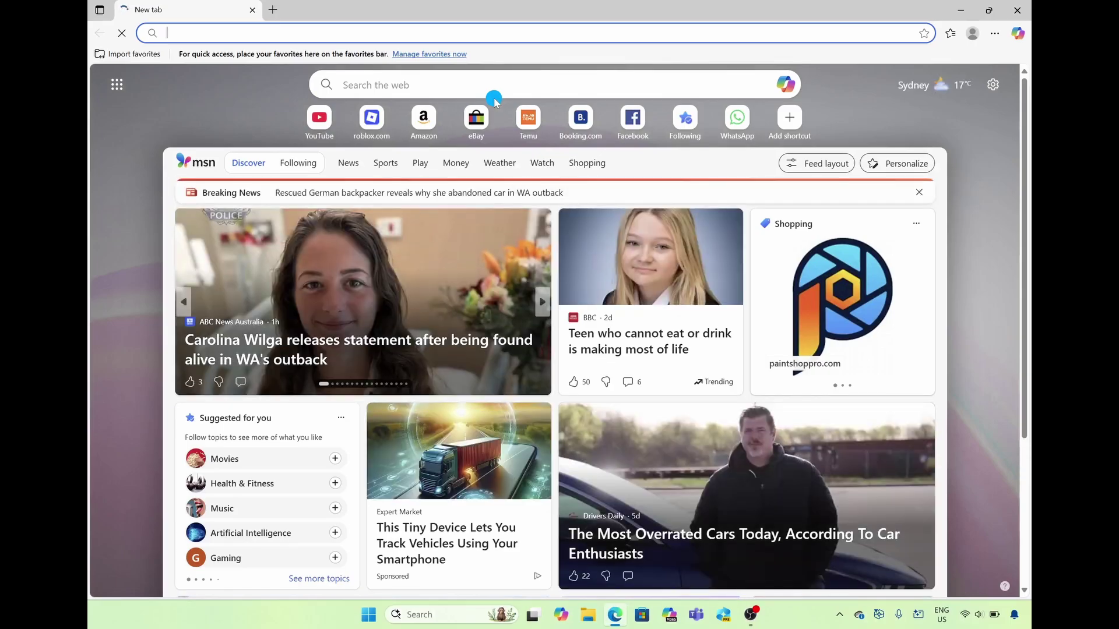
type("steam")
key("Return")
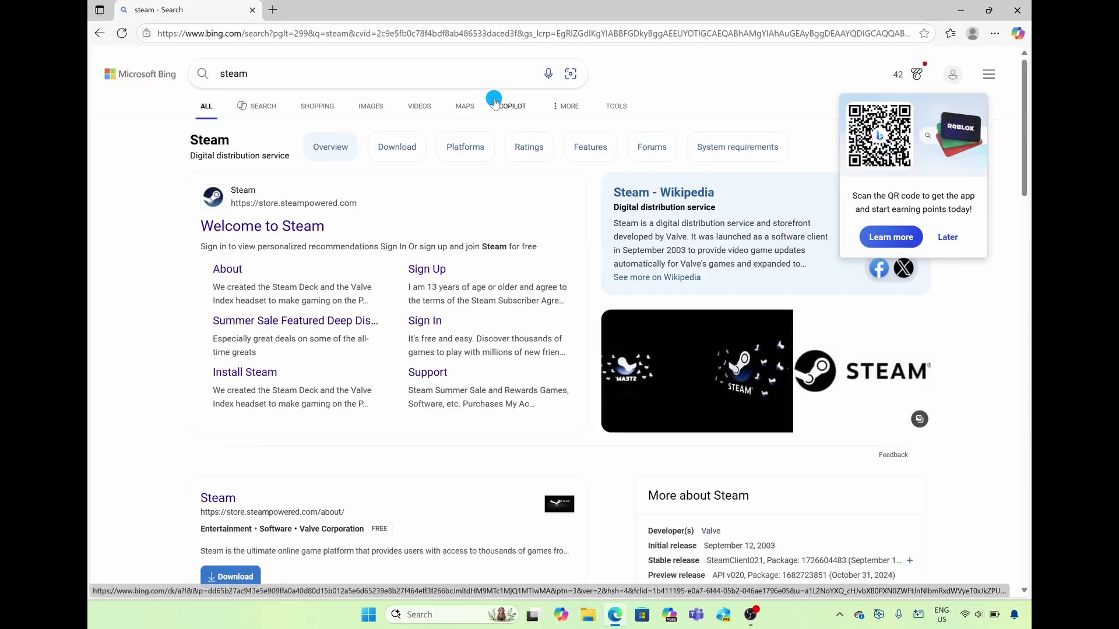
Download SteamSetup.exe from the official Steam site's Install Steam page
left_click(297, 228)
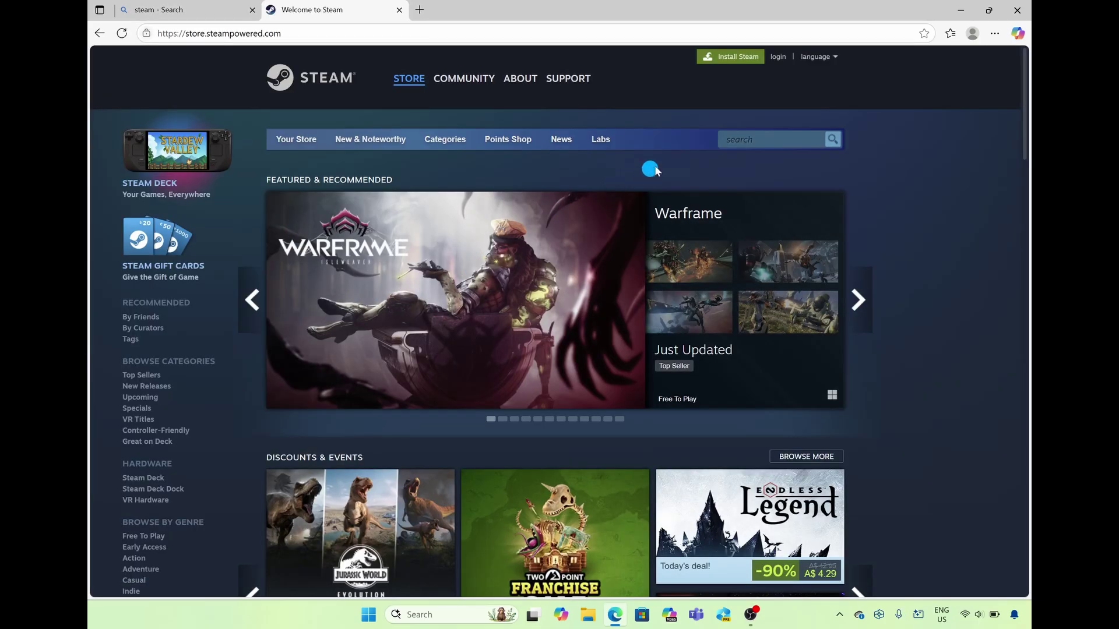
left_click(741, 59)
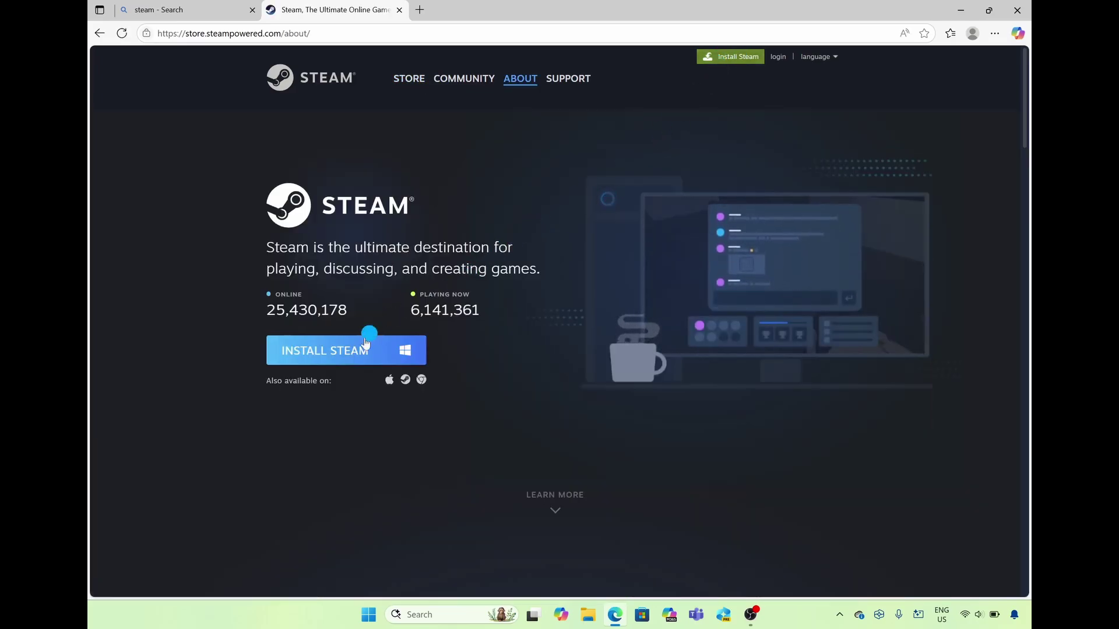
left_click(356, 354)
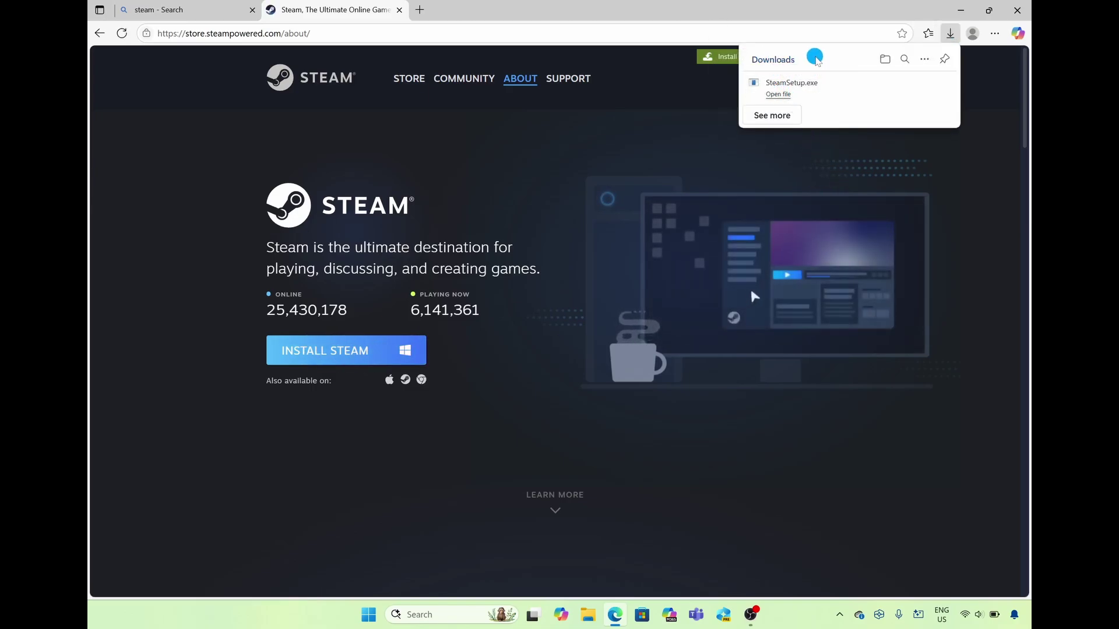
Run SteamSetup.exe from the Edge Downloads panel
left_click(780, 94)
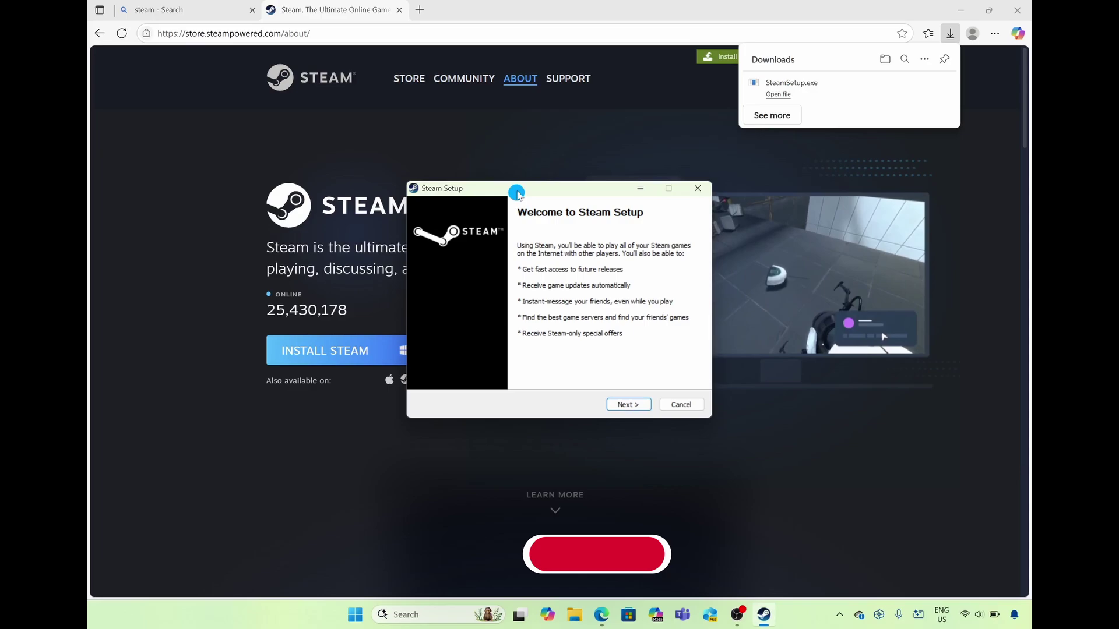
Install Steam in English to C:\Program Files (x86)\Steam, finishing with Run Steam checked
left_click(629, 404)
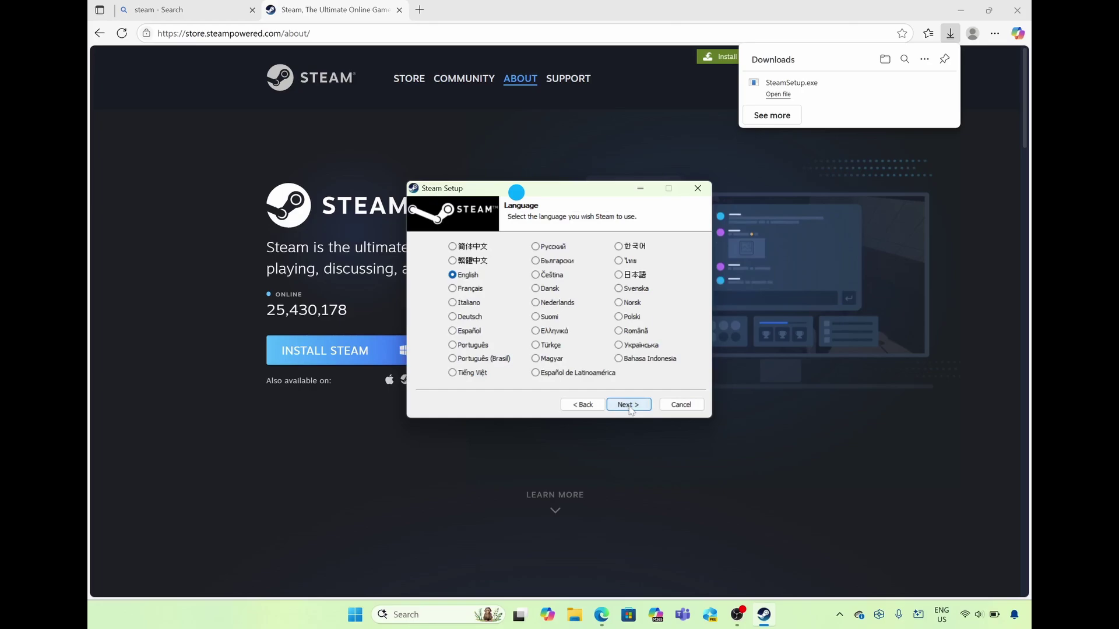
left_click(631, 407)
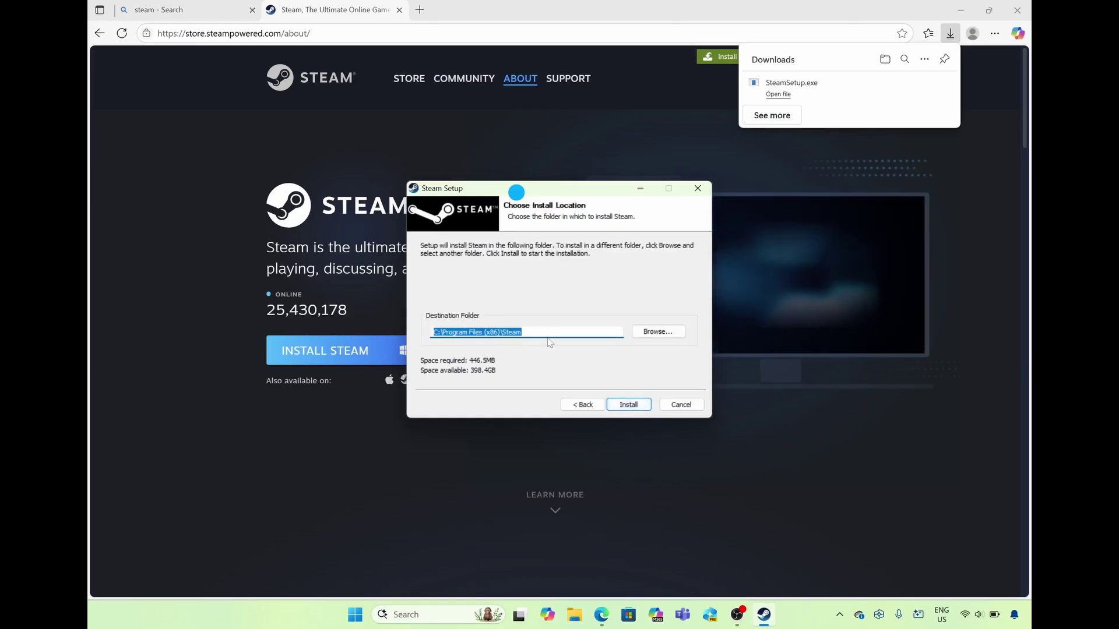
left_click(628, 405)
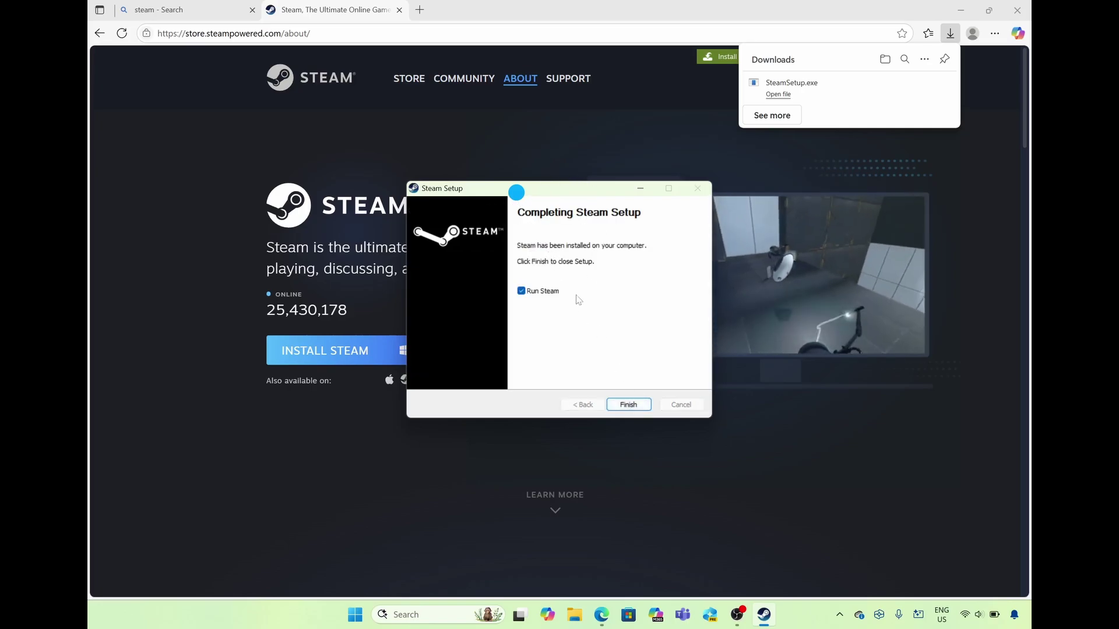
left_click(629, 405)
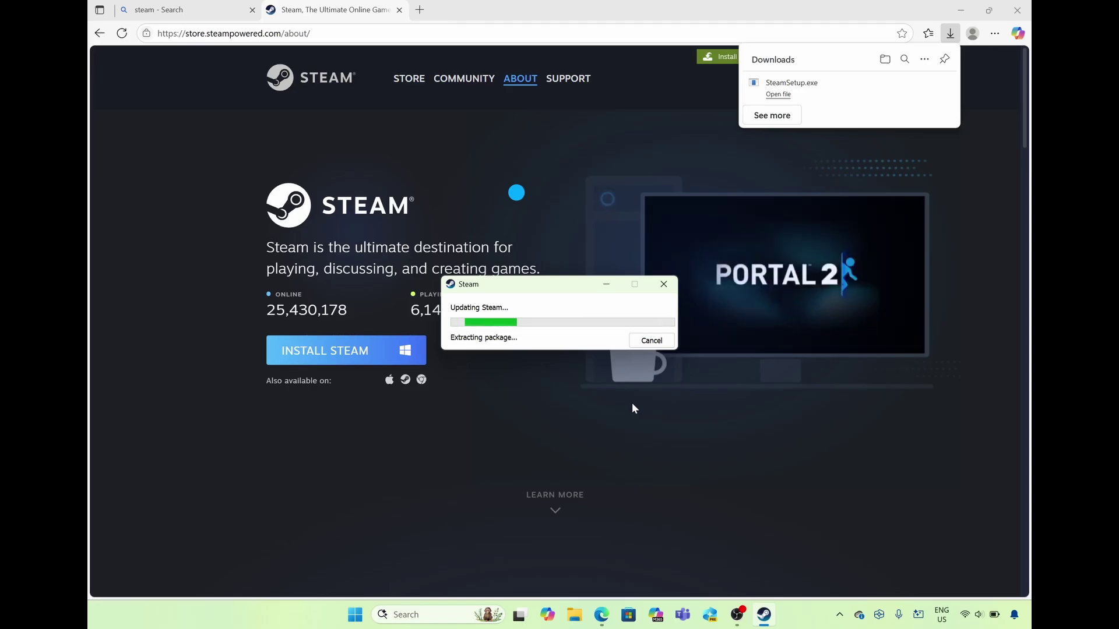
right_click(763, 619)
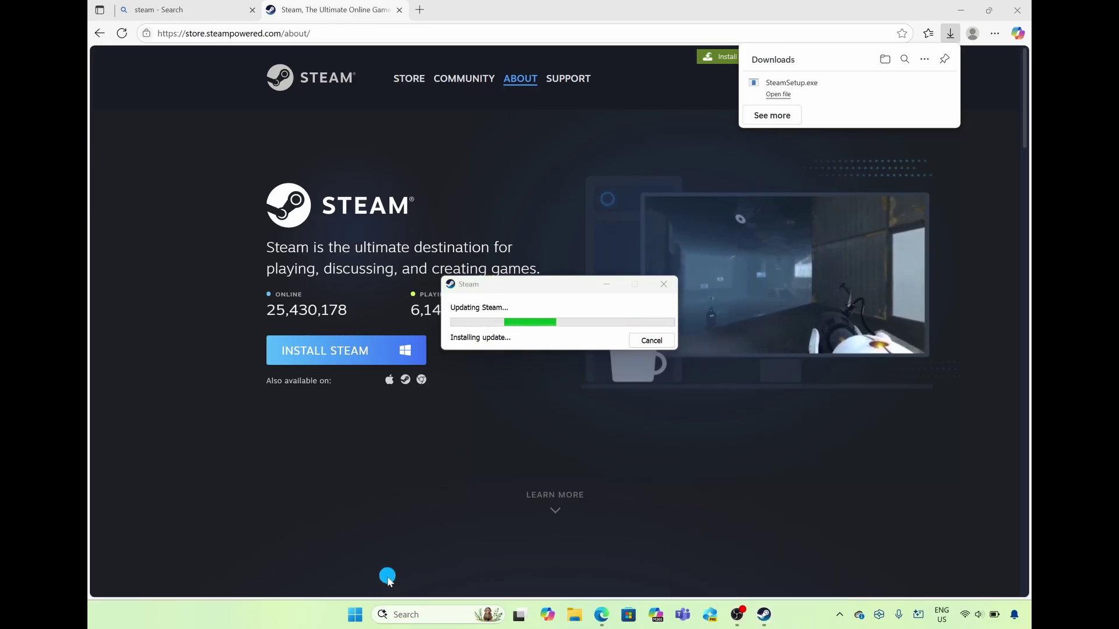
Find and expand the Steam folder under S in the Start menu's All apps list
left_click(355, 614)
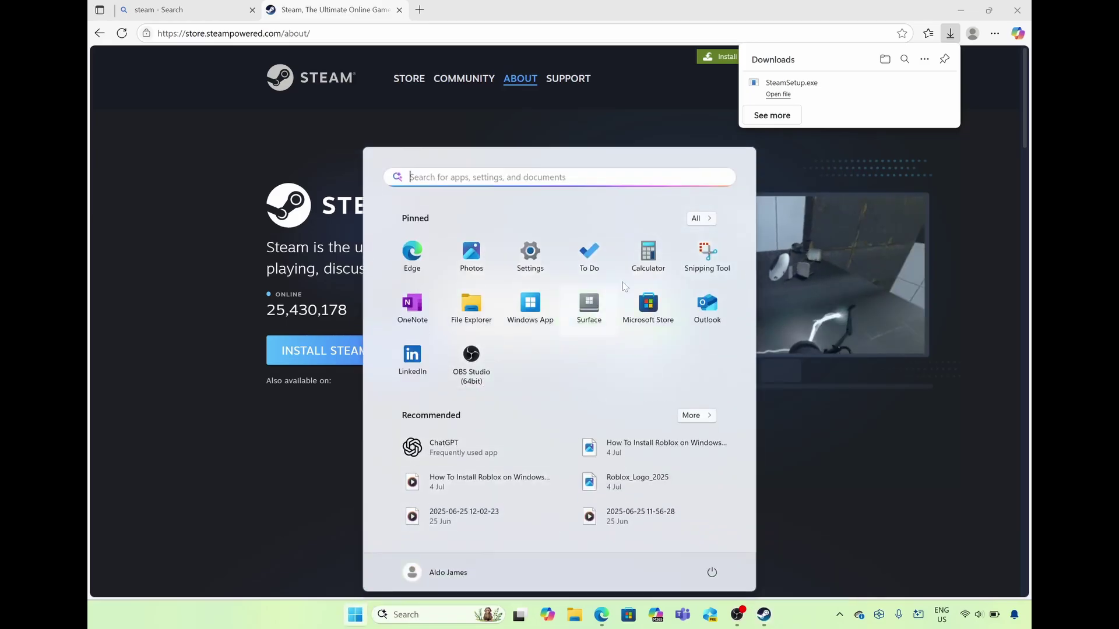
left_click(696, 218)
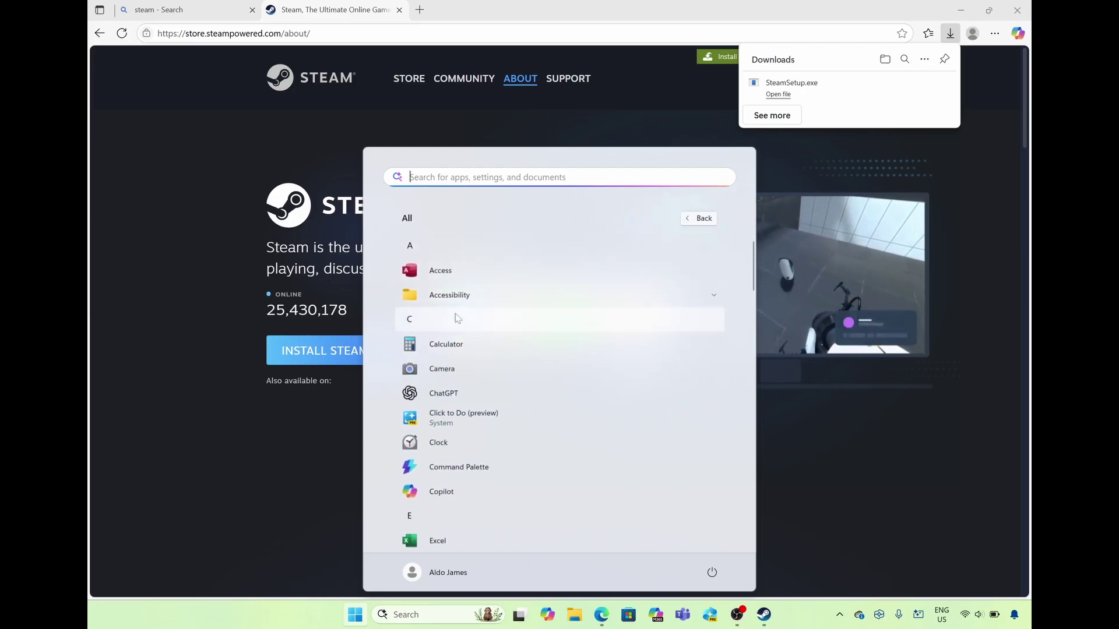
left_click(411, 297)
left_click(479, 469)
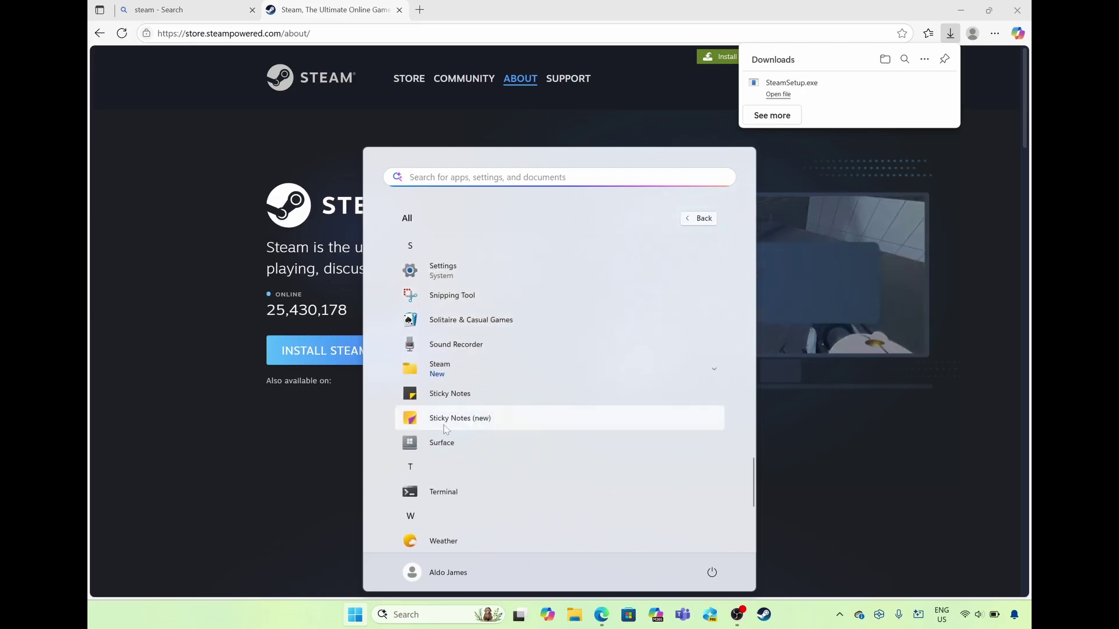
left_click(458, 376)
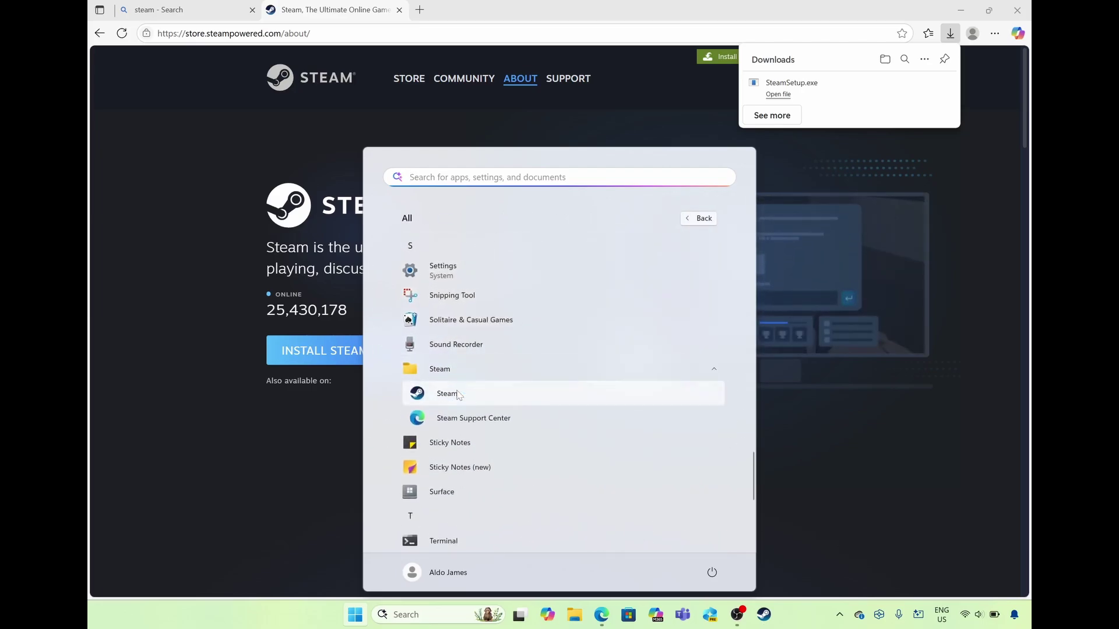
Pin Steam to Start and reopen Start to confirm it is pinned
right_click(459, 396)
left_click(505, 401)
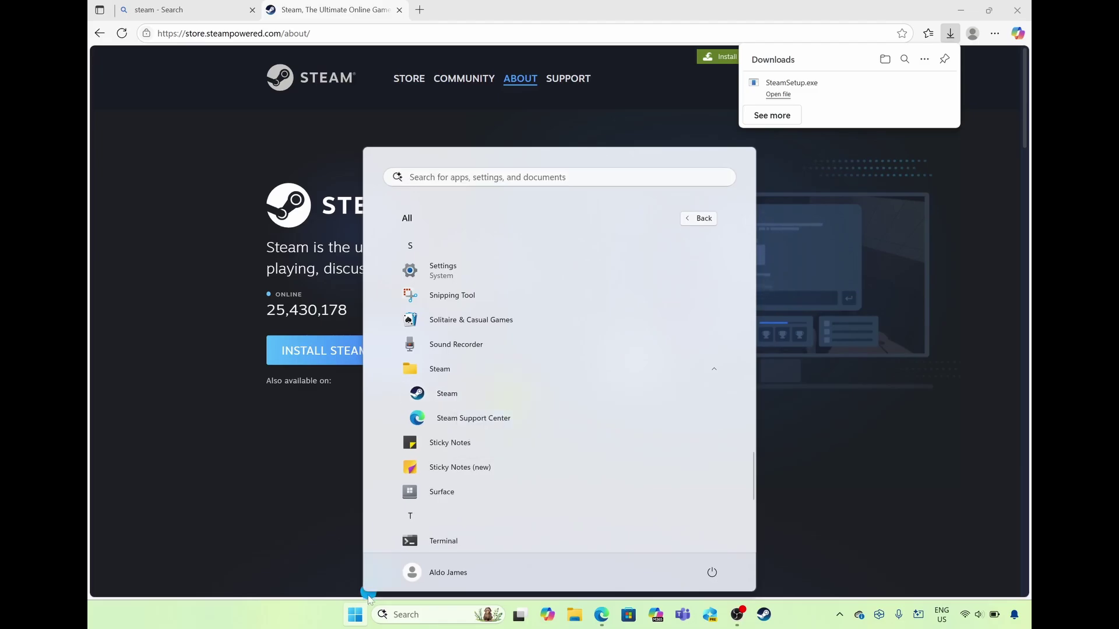
left_click(356, 615)
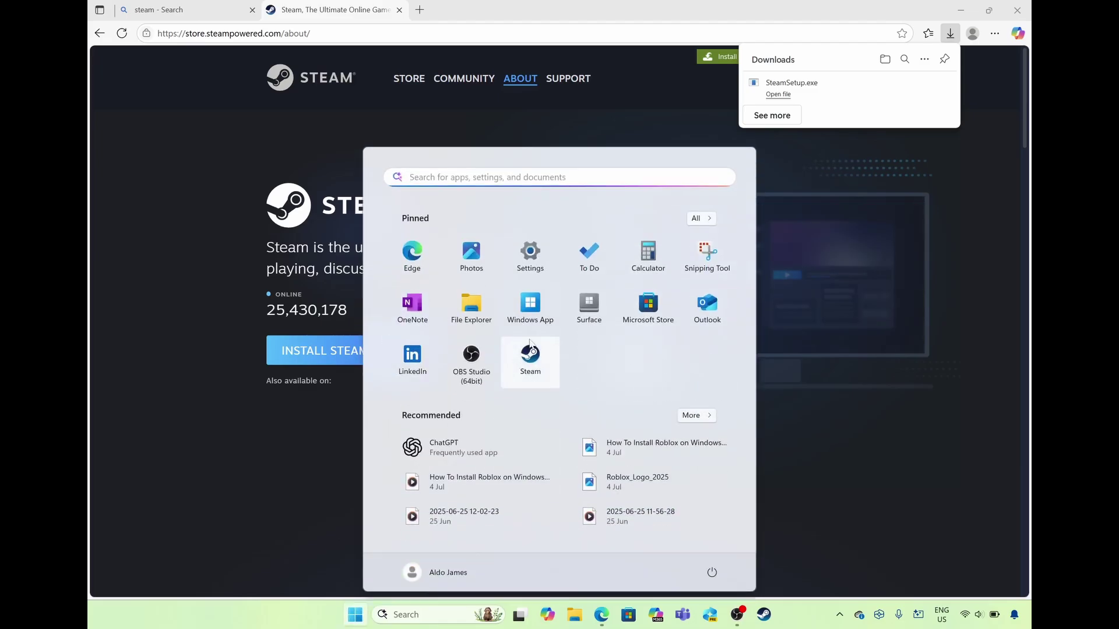
left_click(530, 360)
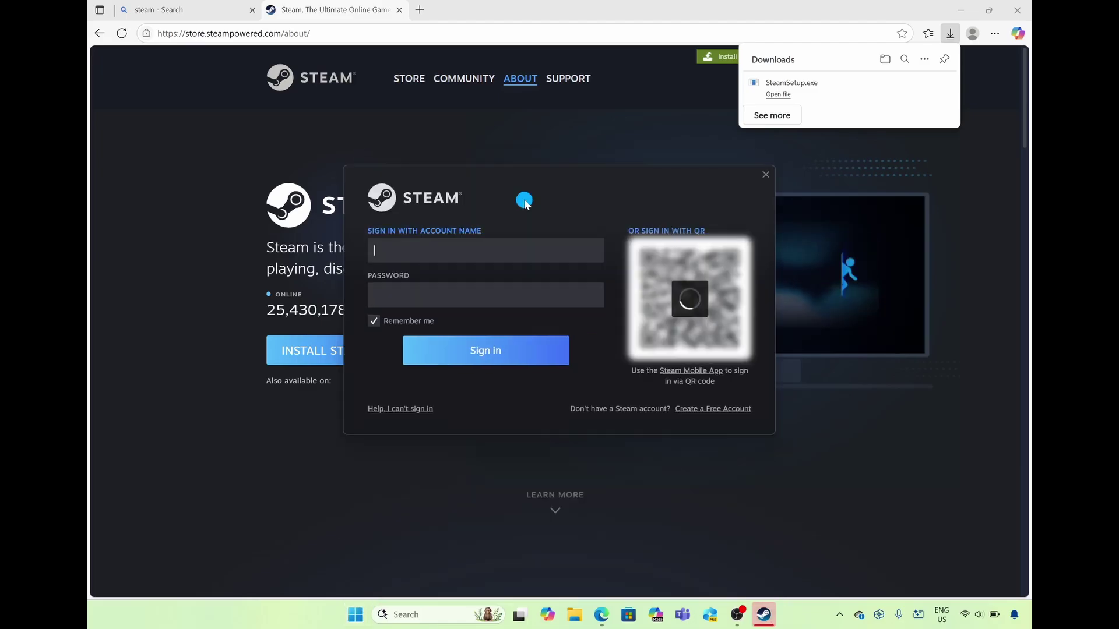